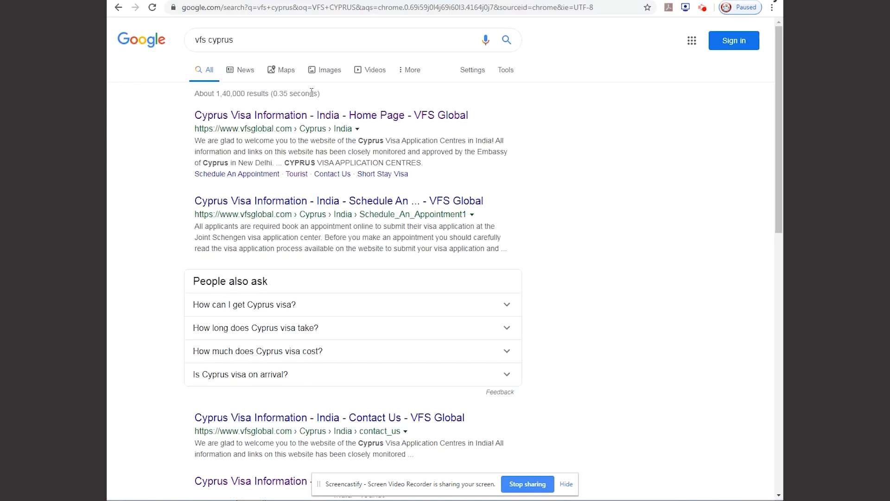
Open the Application for Visa PDF from the download forms on VFS Global's Cyprus short stay Tourist visa page.
left_click(338, 118)
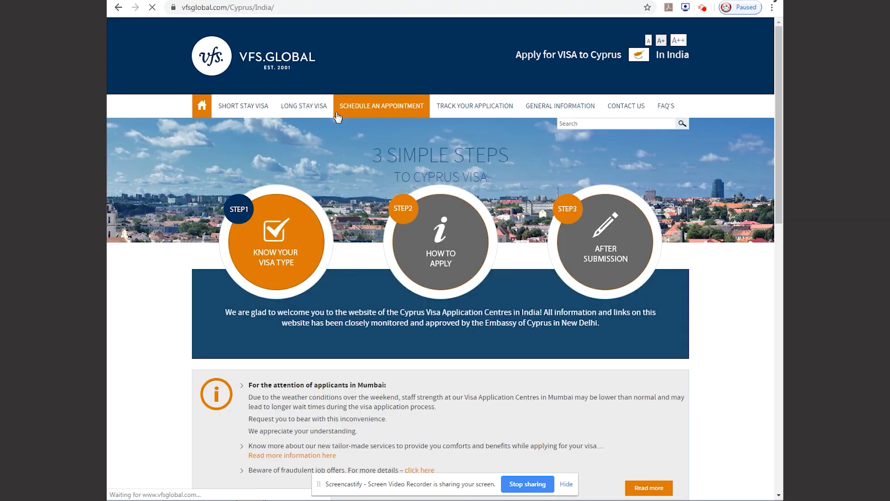
mouse_move(249, 109)
left_click(348, 146)
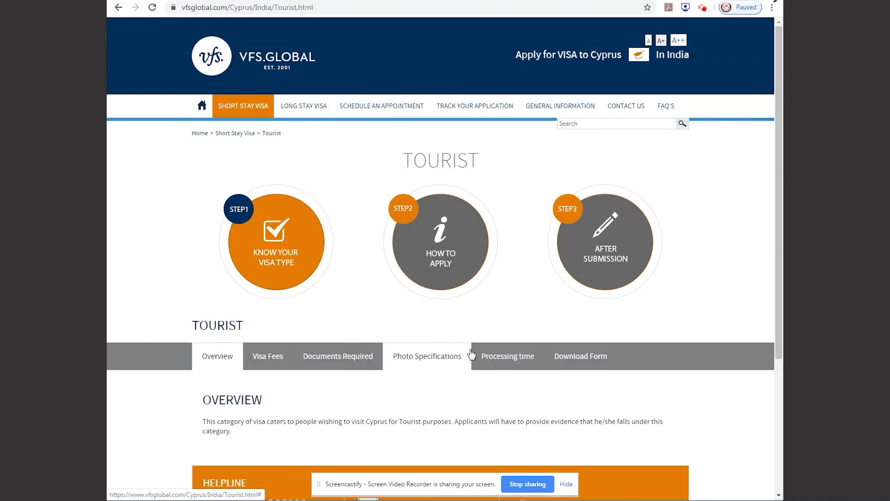
left_click(551, 364)
scroll(410, 352, "down", 2)
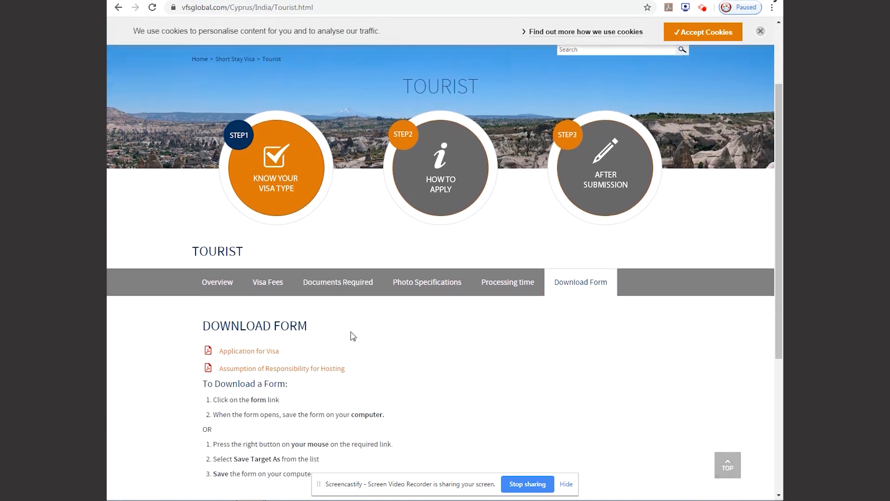
left_click(239, 349)
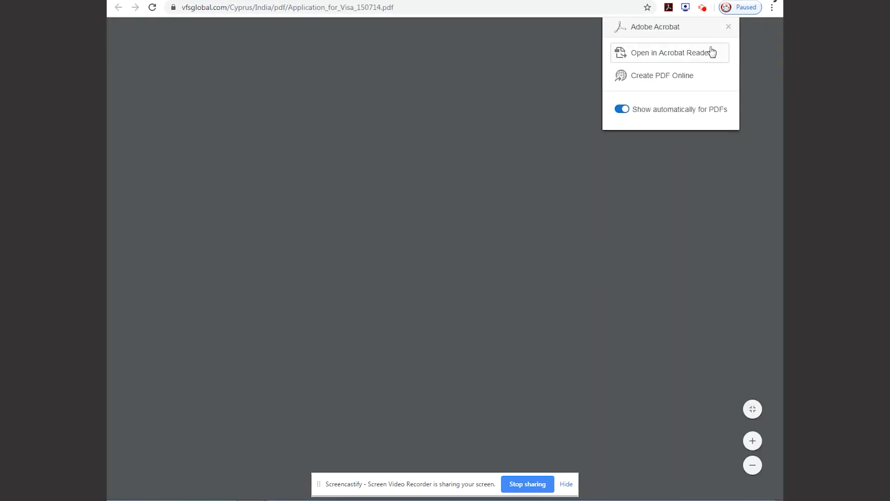
Dismiss the Adobe Acrobat pop-up and save the visa application PDF to the Desktop as CYPRUS FORM.
left_click(729, 29)
left_click(724, 31)
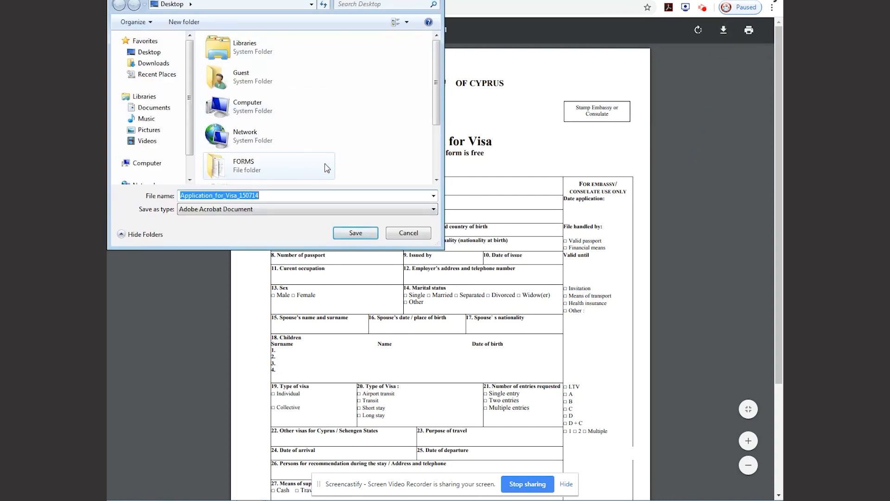
type("CYR")
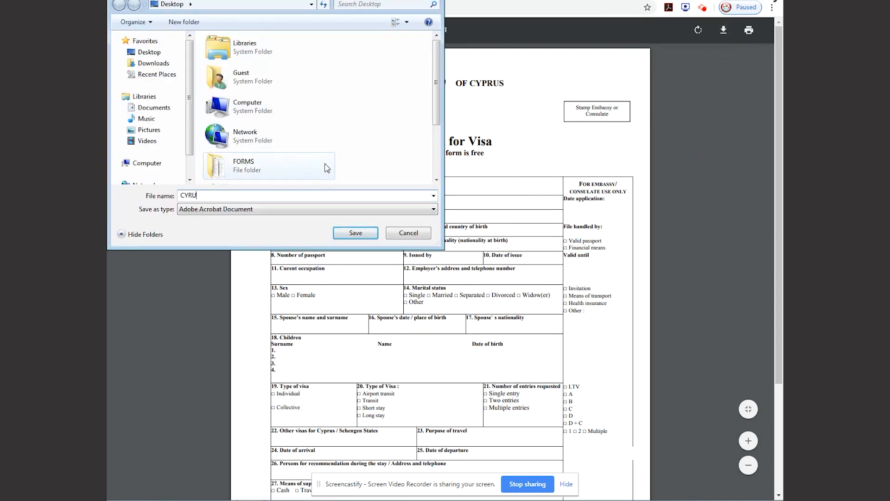
type("U")
key("BackSpace")
key("BackSpace")
type("PRUS FOR")
key("Return")
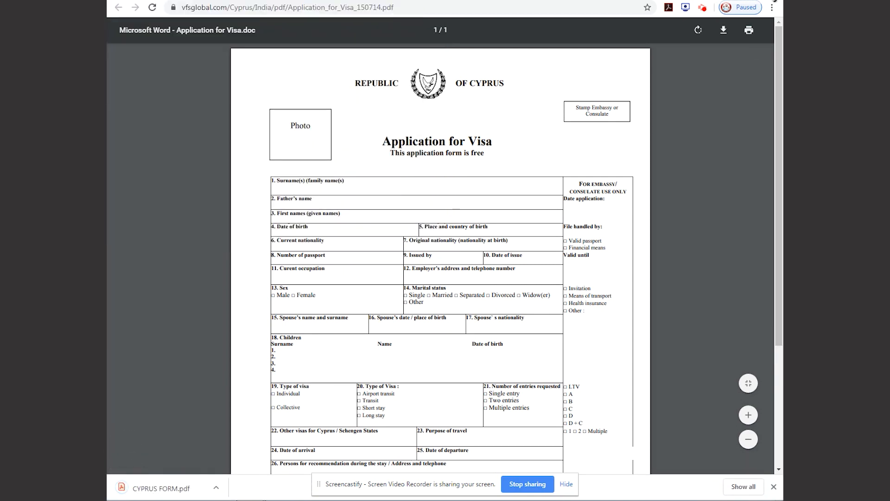
Switch to Adobe Acrobat Reader by opening the saved CYPRUS FORM from the desktop, and start Fill & Sign.
left_click(775, 1)
double_click(165, 211)
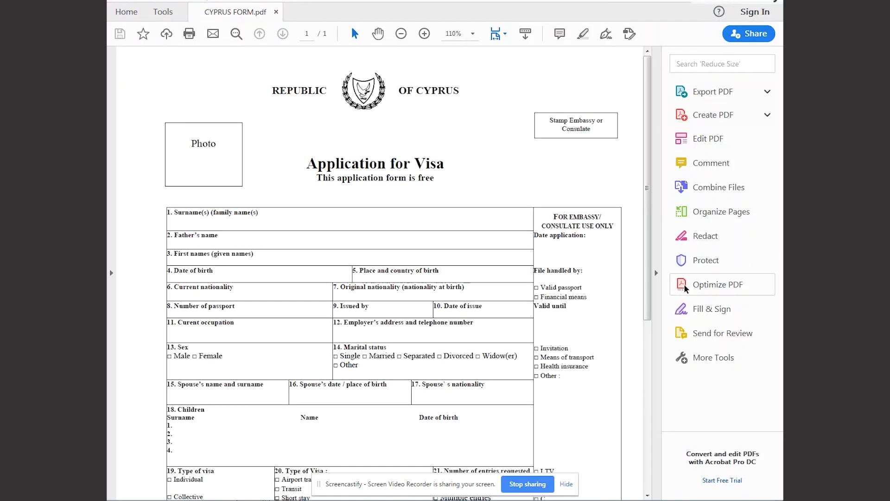
left_click(705, 310)
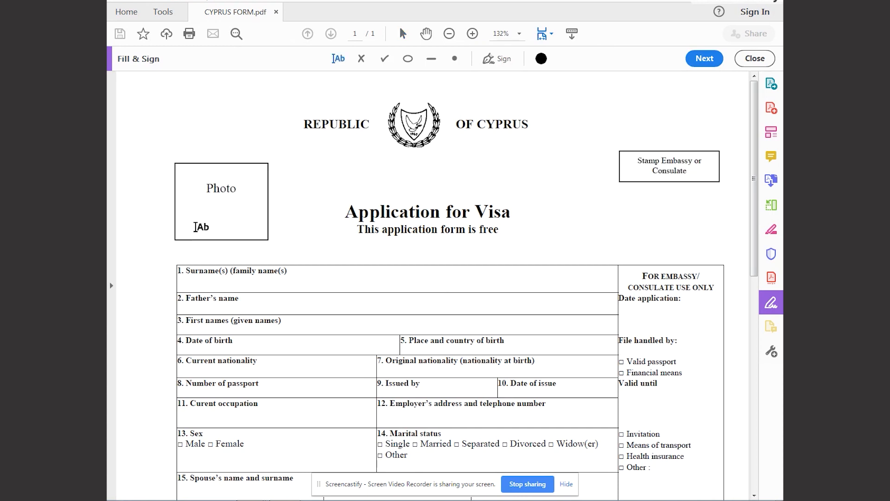
scroll(199, 218, "down", 2)
scroll(199, 218, "down", 2)
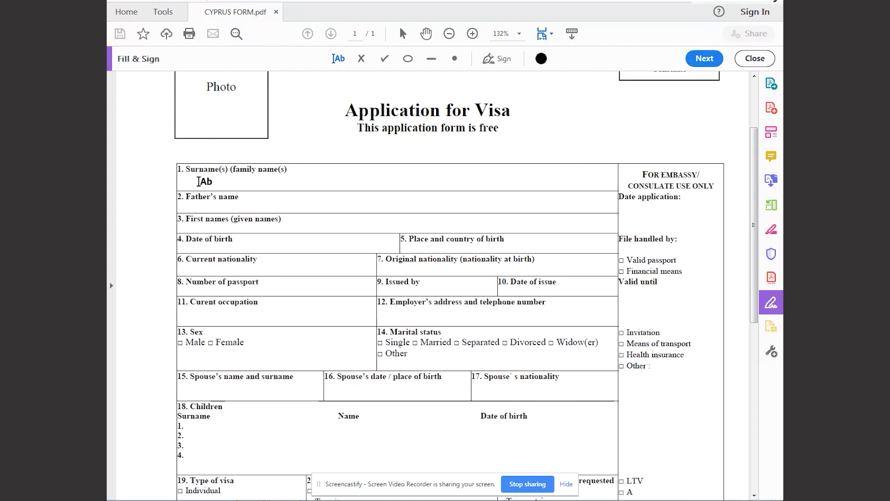
Fill in the applicant's surname in field 1 and the father's full name in field 2.
left_click(199, 181)
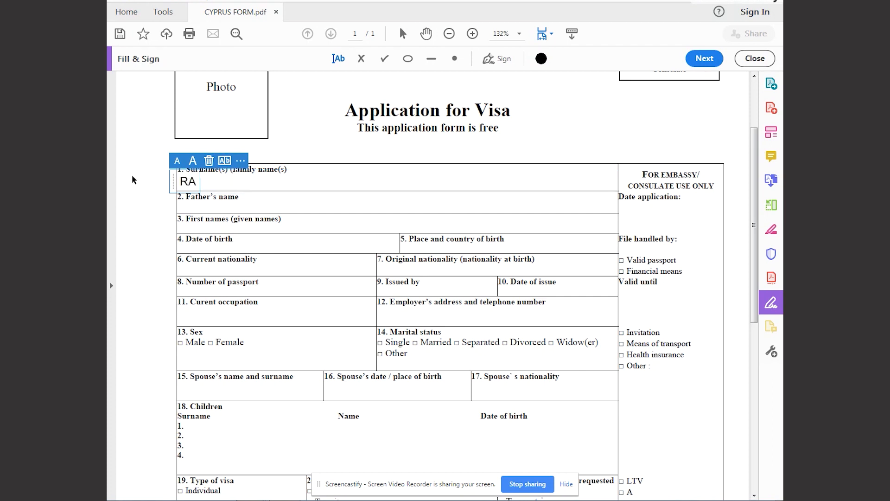
left_click(199, 205)
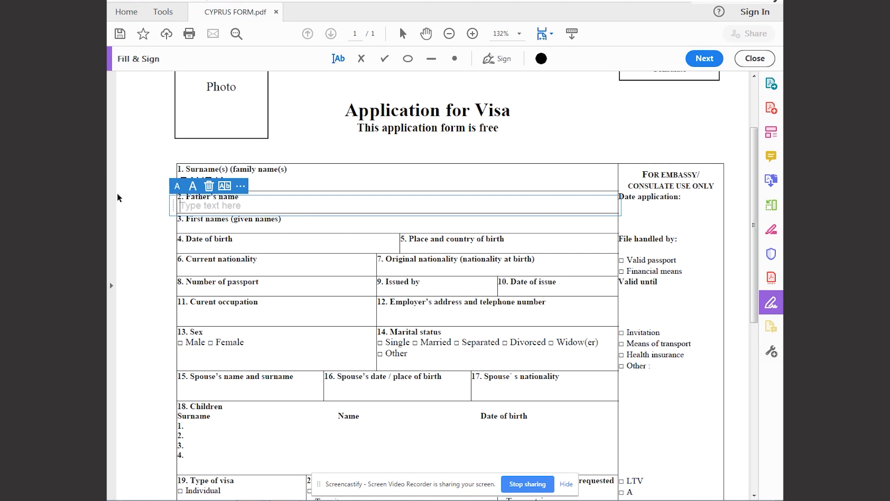
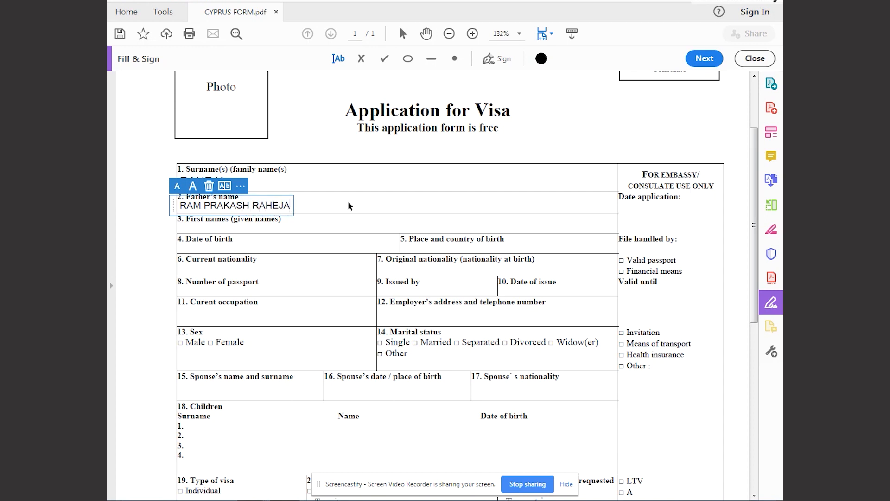
Fill in the applicant's first name in field 3 and the date of birth in field 4.
left_click(187, 224)
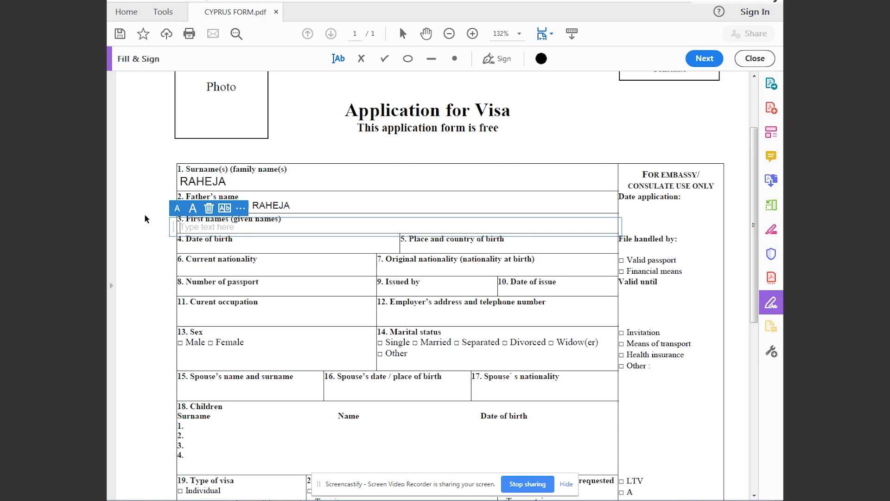
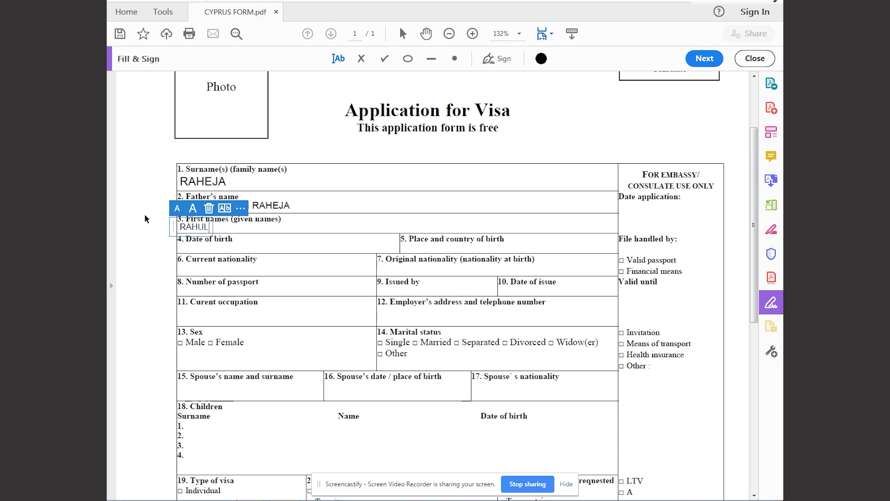
left_click(159, 264)
left_click(203, 247)
type("30-")
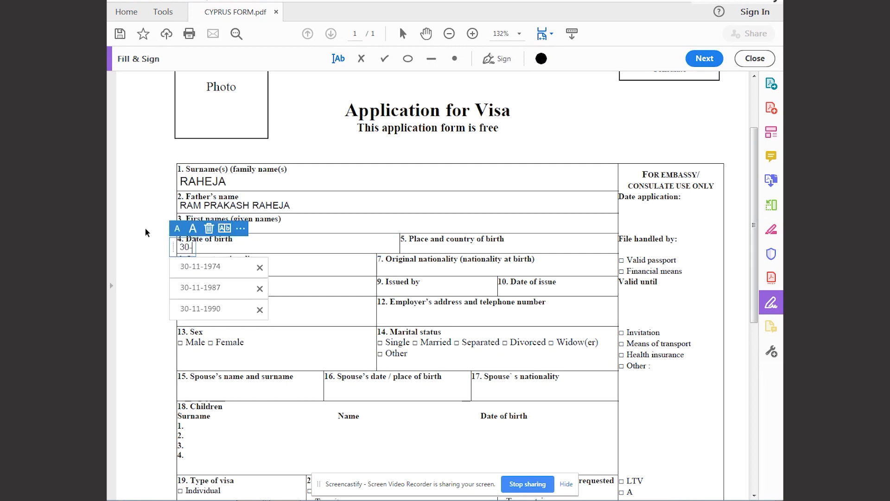
type("11-1989")
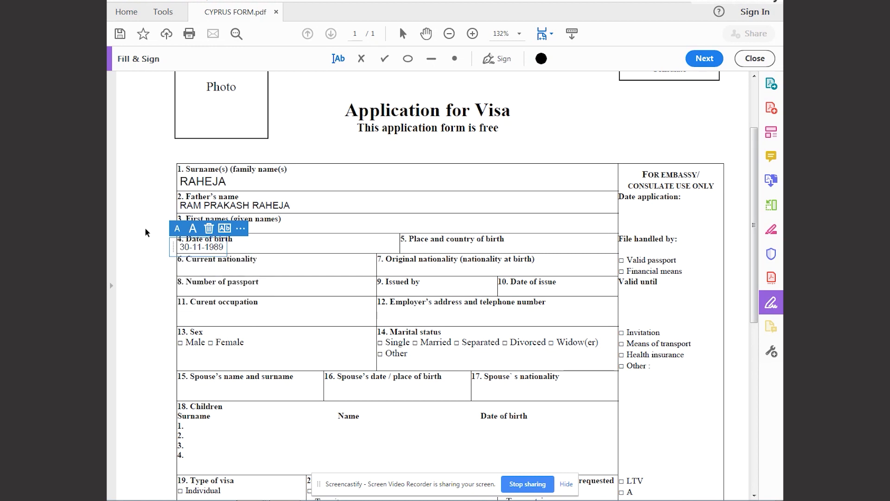
Enter RPO DELHI, INDIA as the place and country of birth in field 5.
left_click(405, 246)
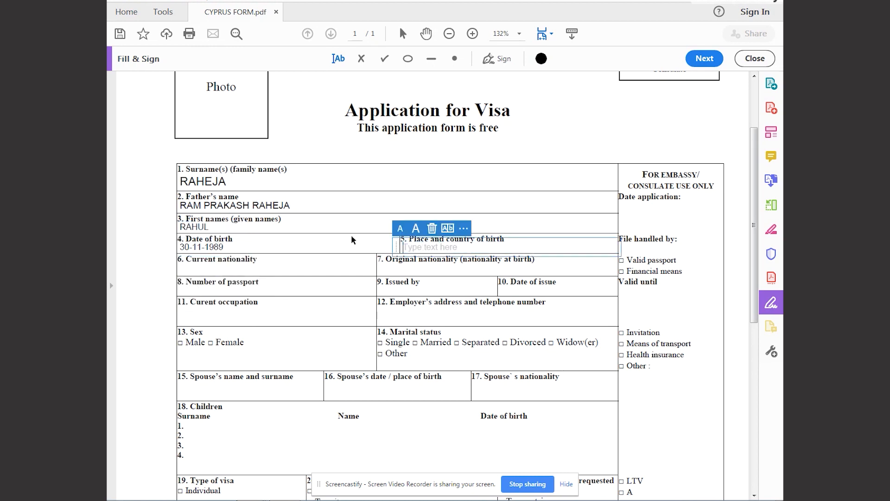
type("RPO")
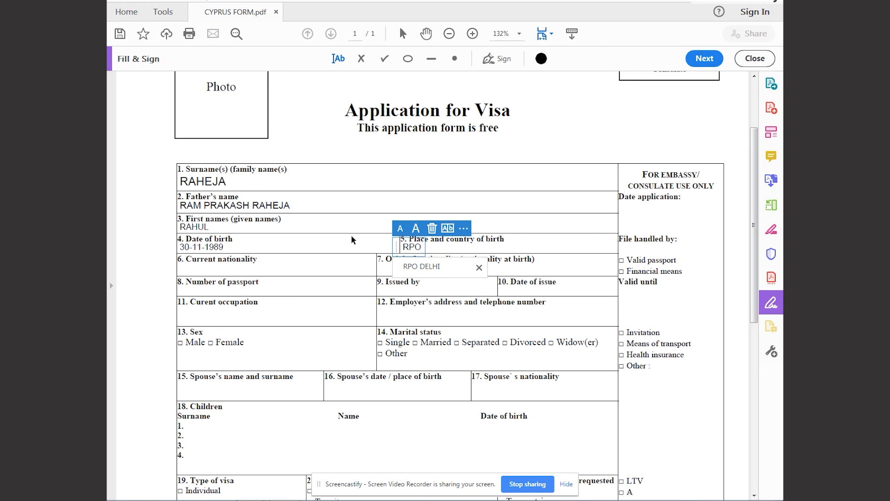
type(" DELHI, INDIA")
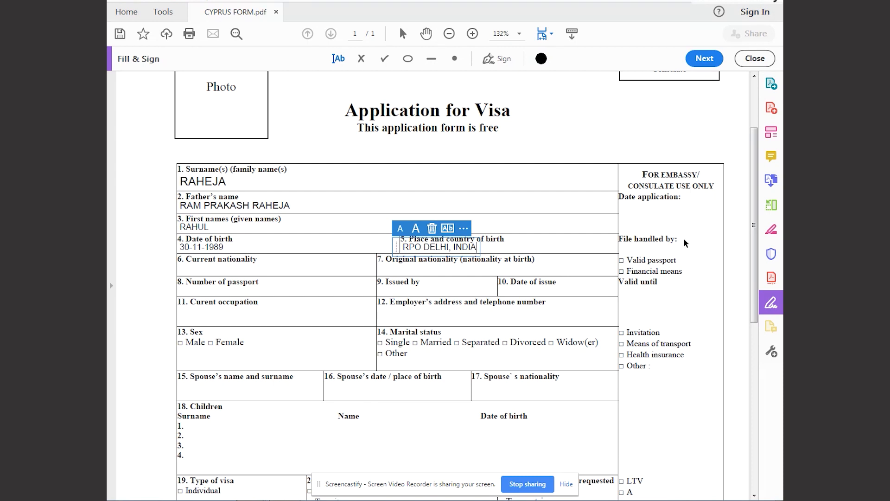
left_click(517, 240)
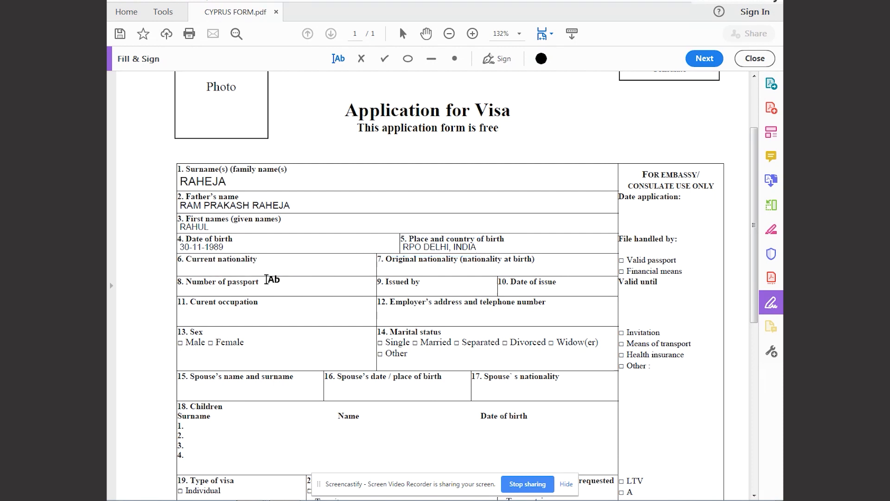
Enter INDIAN for both the current nationality in field 6 and the original nationality in field 7.
left_click(232, 269)
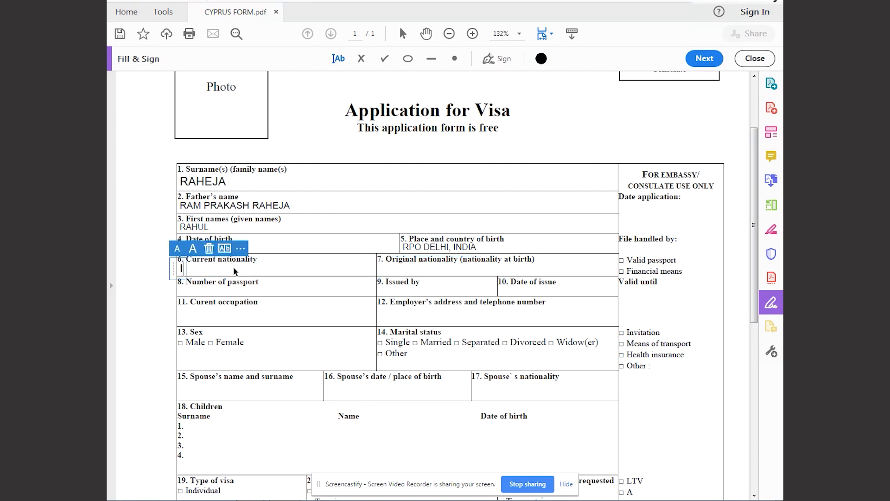
type("INDIAN")
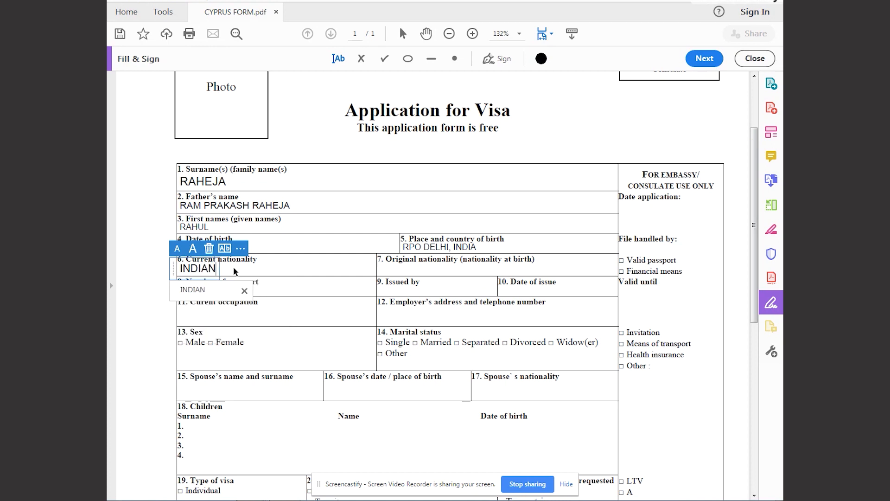
left_click(389, 271)
left_click(388, 271)
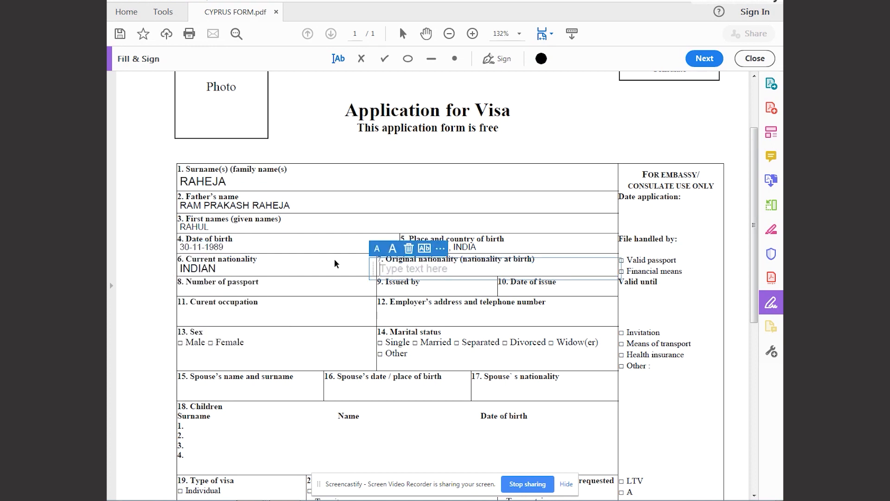
type("INDIAN")
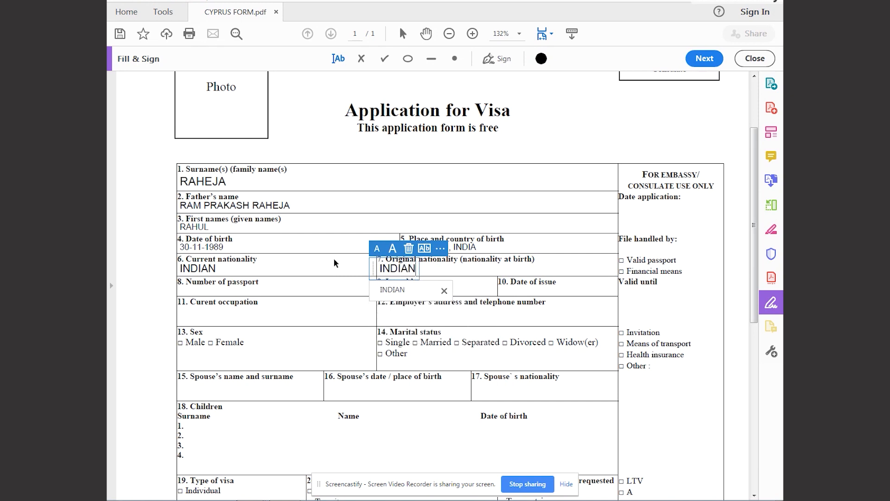
Fill in the applicant's passport number in field 8.
left_click(191, 288)
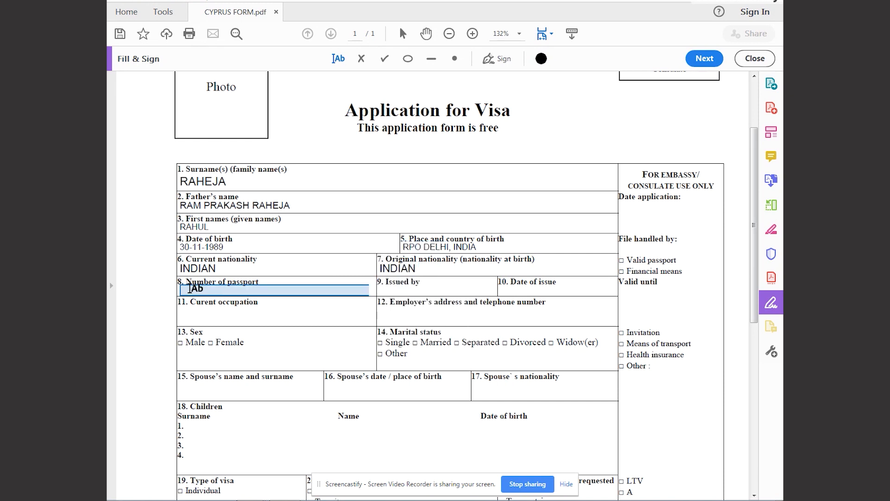
left_click(191, 288)
type("P1234567")
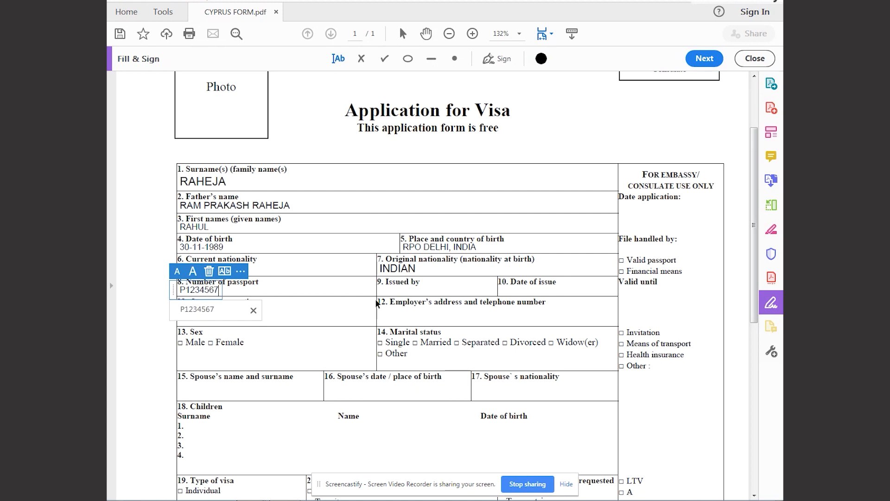
left_click(347, 299)
Enter RPO DELHI as the passport's issuing authority and 25-12-2017 as its date of issue.
left_click(408, 290)
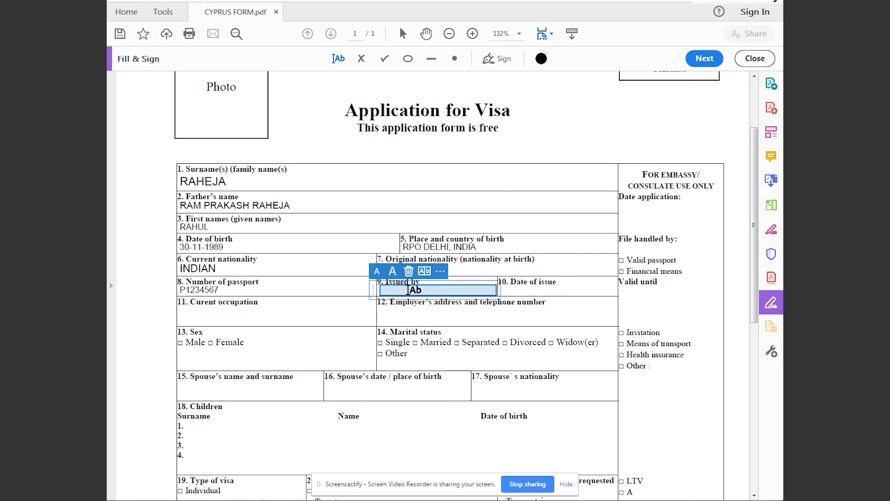
type("RPO")
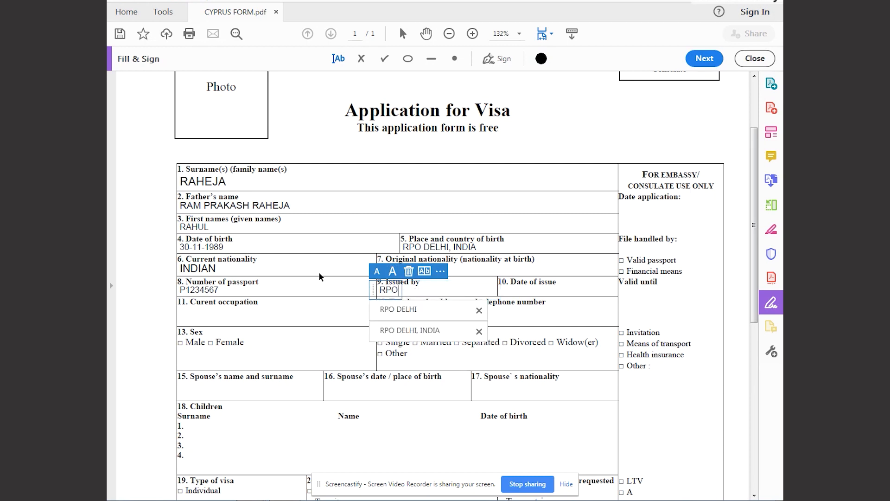
type(" DELHI")
key("Tab")
type("25-")
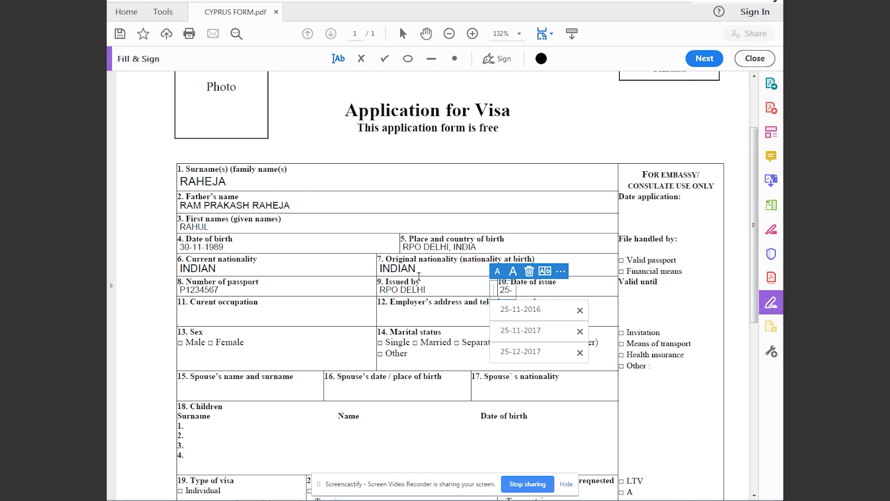
type("12-201")
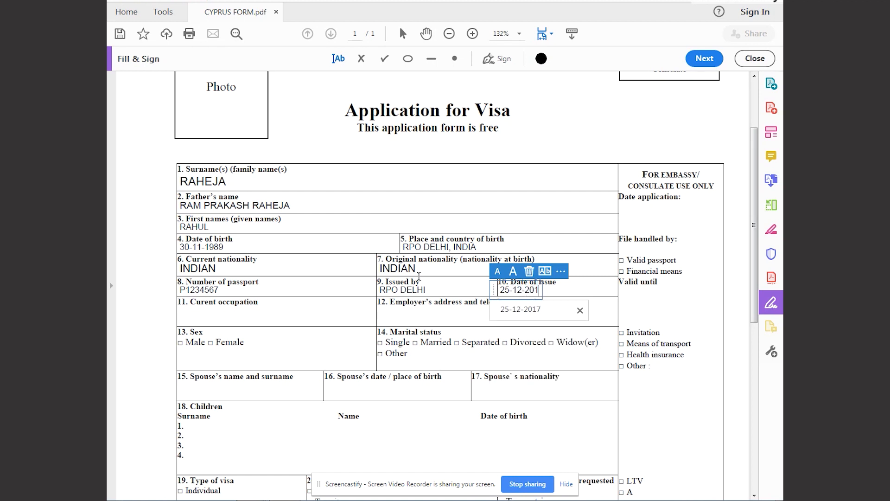
type("7")
Enter SELF EMPLOYED / EMPLOYED as the current occupation in field 11.
key("Tab")
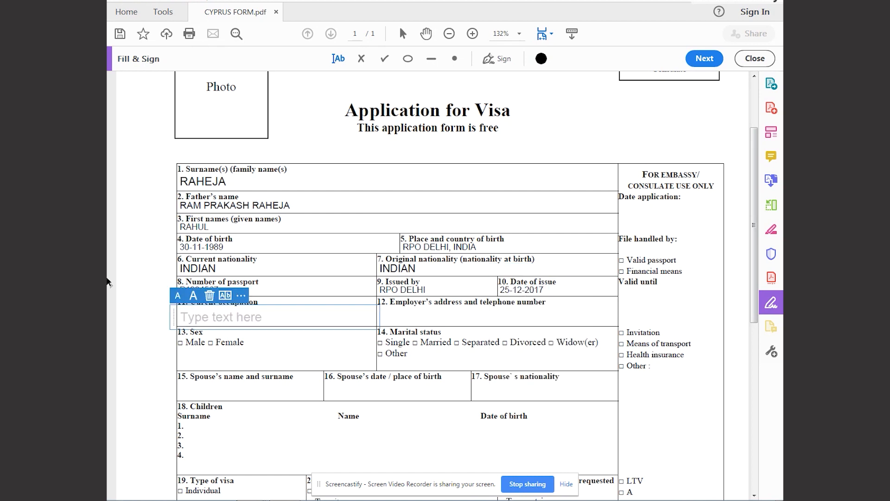
type("SE")
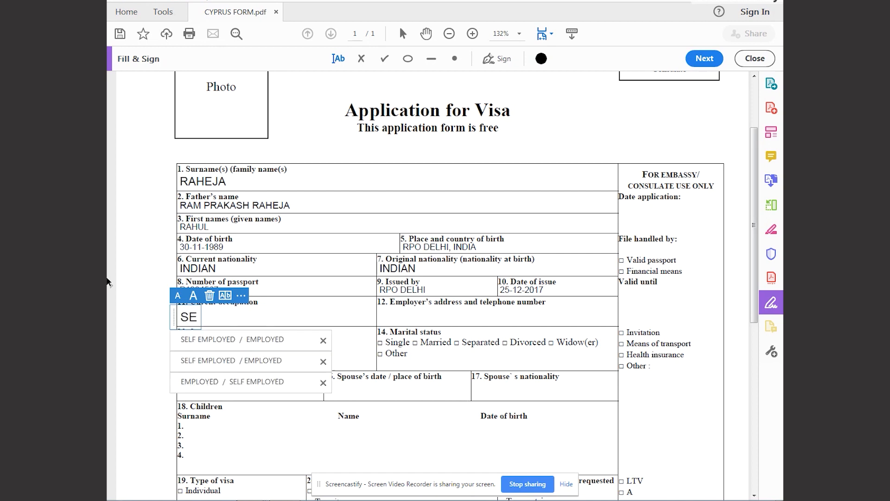
type("LF EMP")
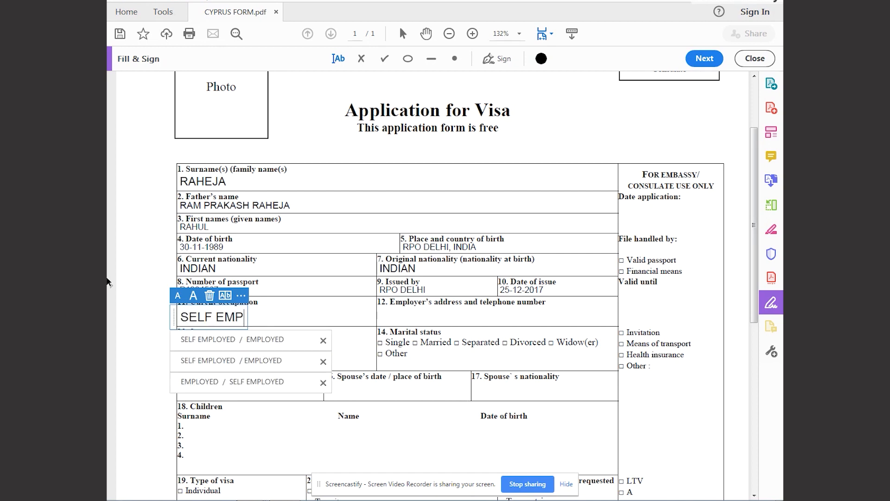
type("LOYED / EMPLOYED")
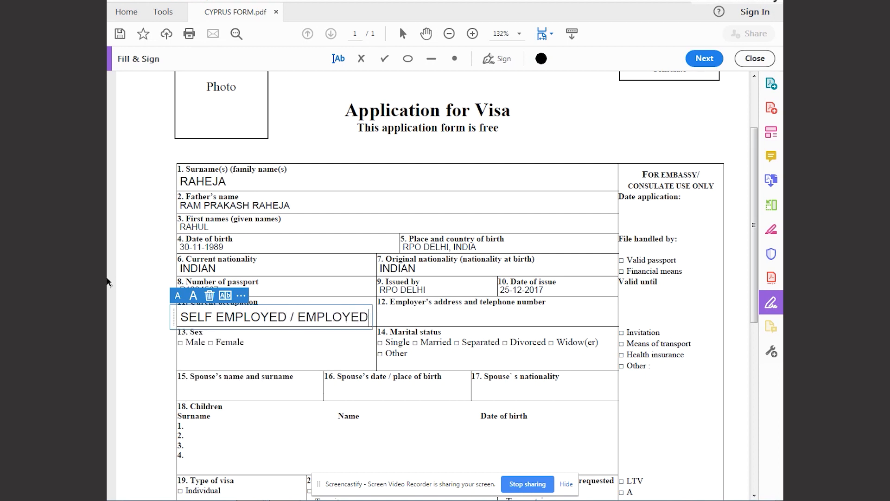
Enter NAME AND ADDRESS OF THE FIRM in field 12 for the employer's address and telephone number.
left_click(381, 317)
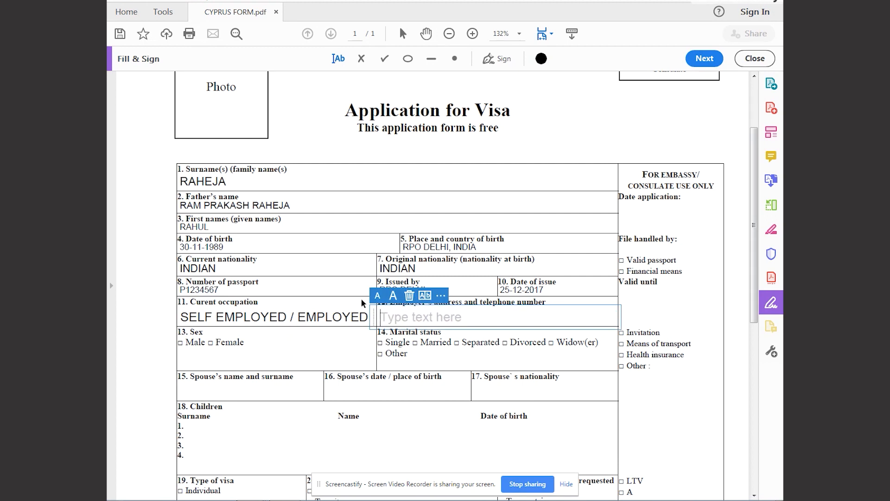
type("NAME AND")
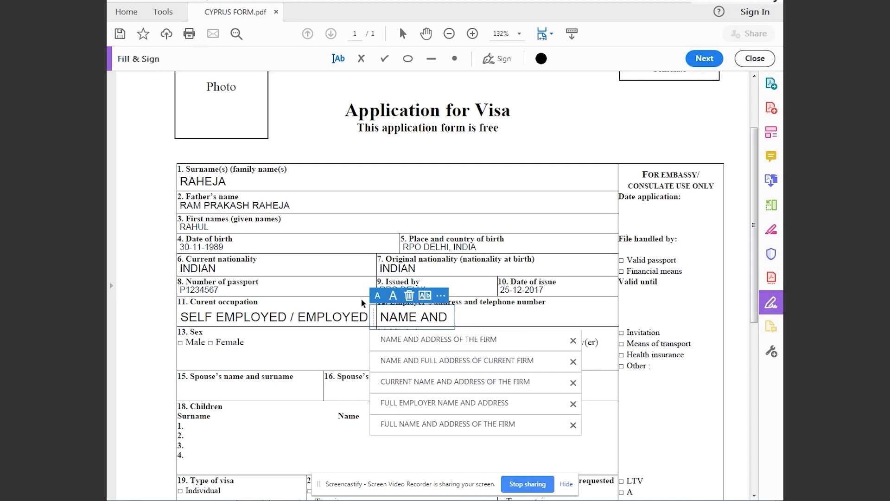
type(" ADDRESS OF THE FIRM")
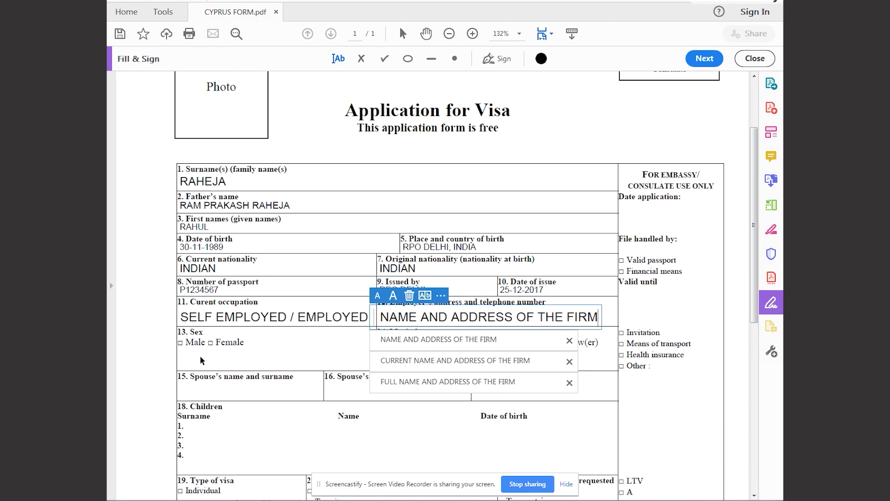
Tick Male as the sex in field 13 and Single as the marital status in field 14.
left_click(180, 342)
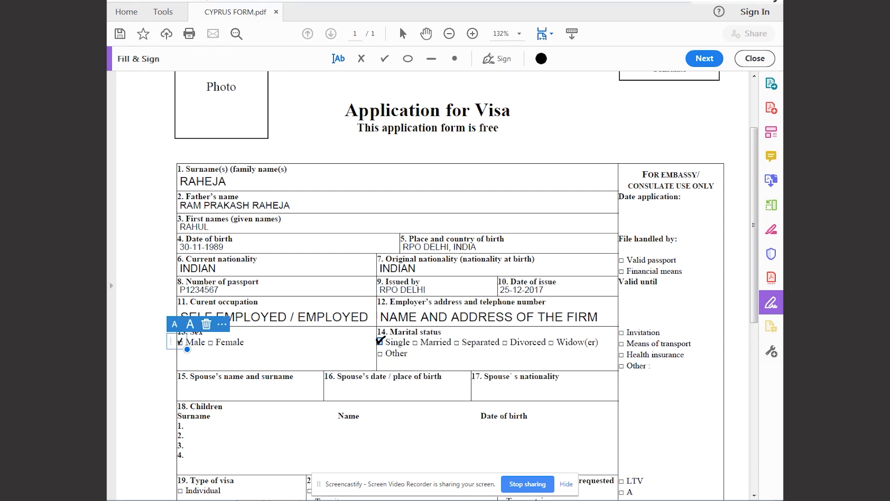
left_click(381, 341)
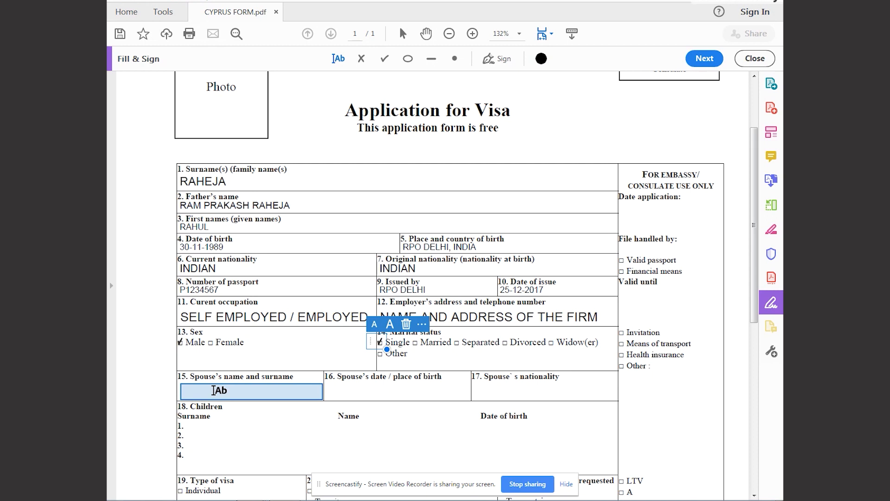
Enter NA in fields 15, 16 and 17 for the spouse's name, date and place of birth, and nationality.
left_click(218, 383)
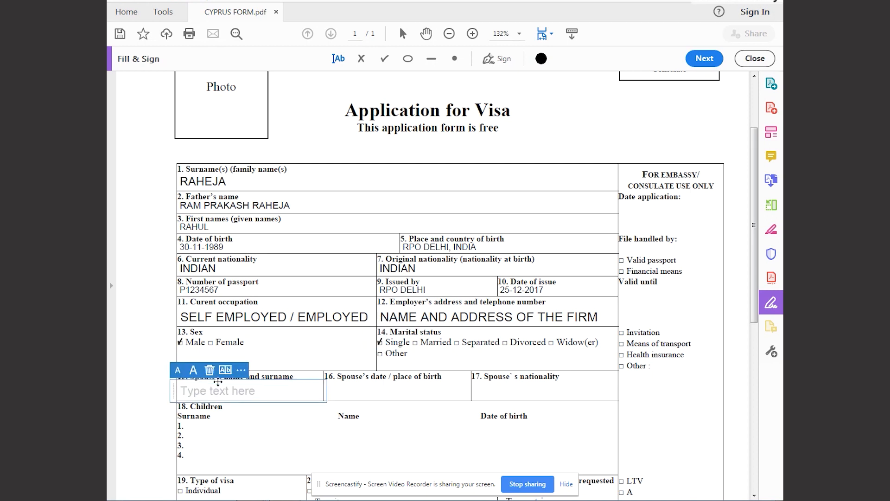
type("NA")
left_click(371, 386)
type("NA")
left_click(510, 385)
type("NA")
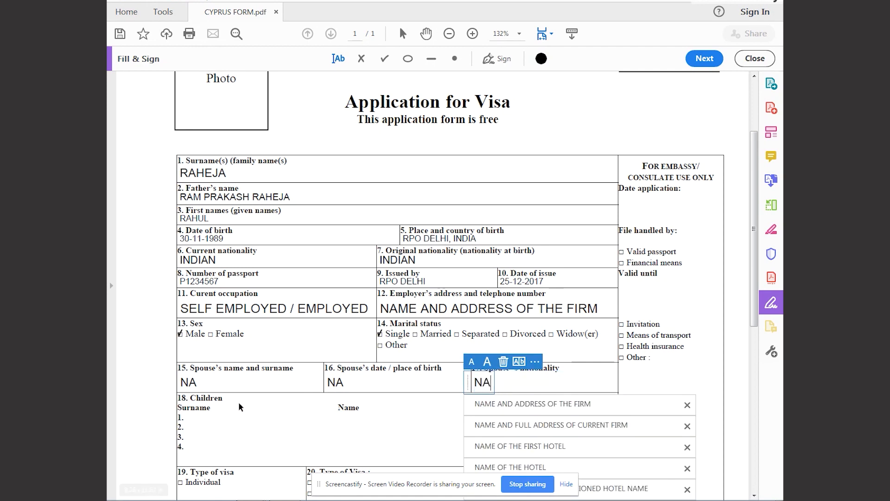
Enter NA in the Children section, field 18, beneath the Surname heading.
scroll(231, 394, "down", 3)
left_click(225, 364)
left_click(218, 353)
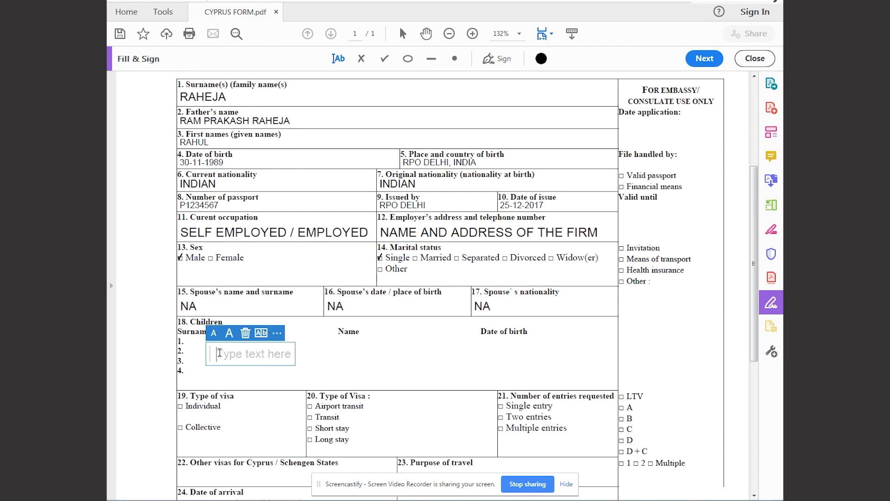
type("NA")
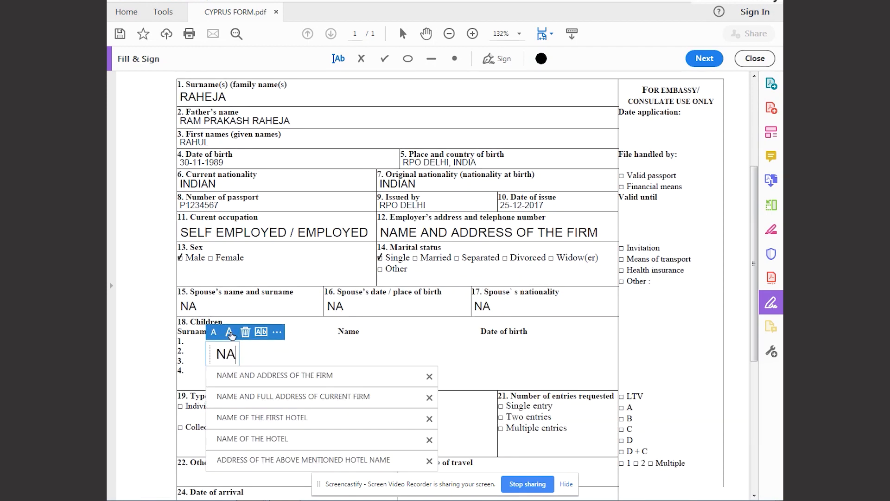
left_click(183, 349)
Tick Individual in field 19, Short stay in field 20 and Single entry in field 21.
scroll(227, 336, "down", 3)
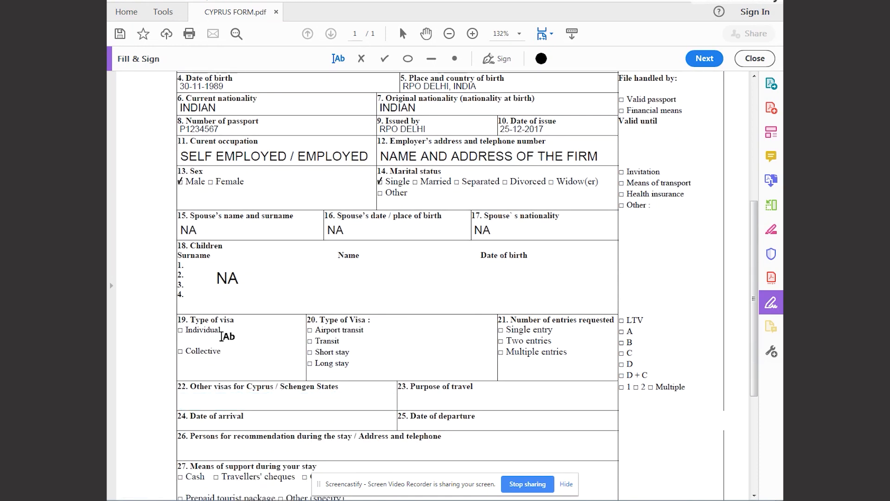
left_click(180, 330)
left_click(182, 330)
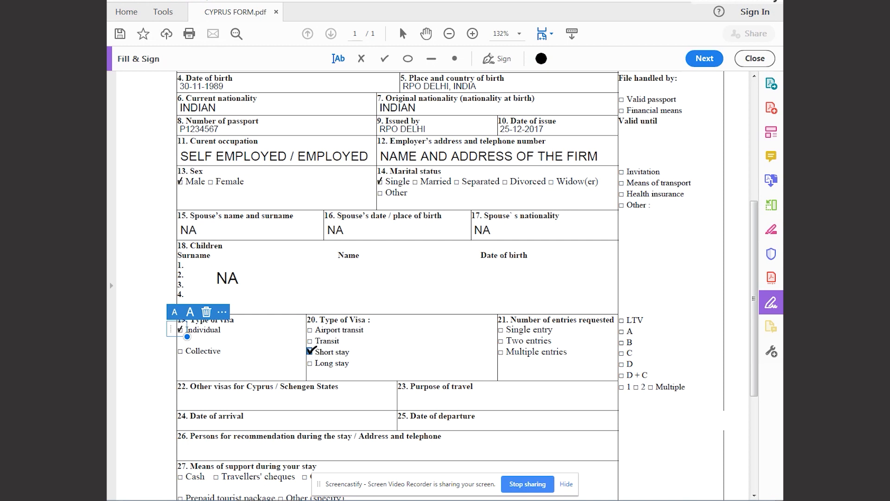
left_click(311, 351)
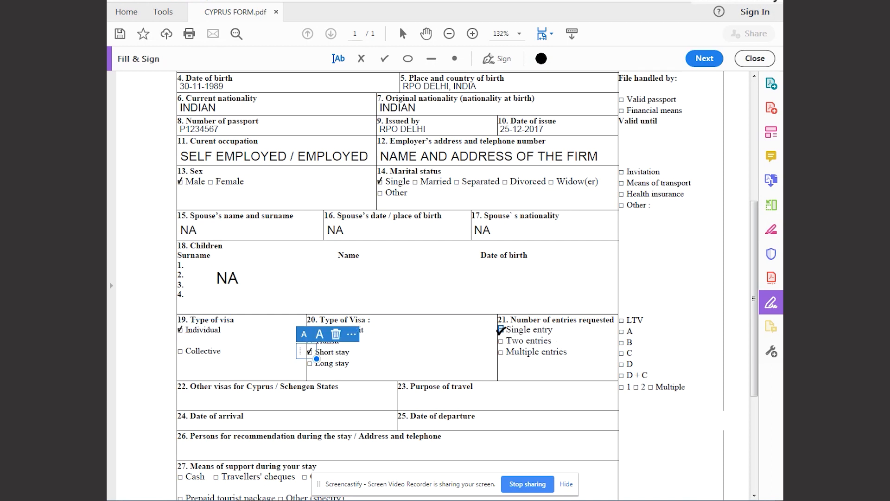
left_click(501, 329)
Enter NA for other Cyprus / Schengen visas in field 22 and TOURISM as the purpose of travel in field 23.
scroll(417, 331, "down", 3)
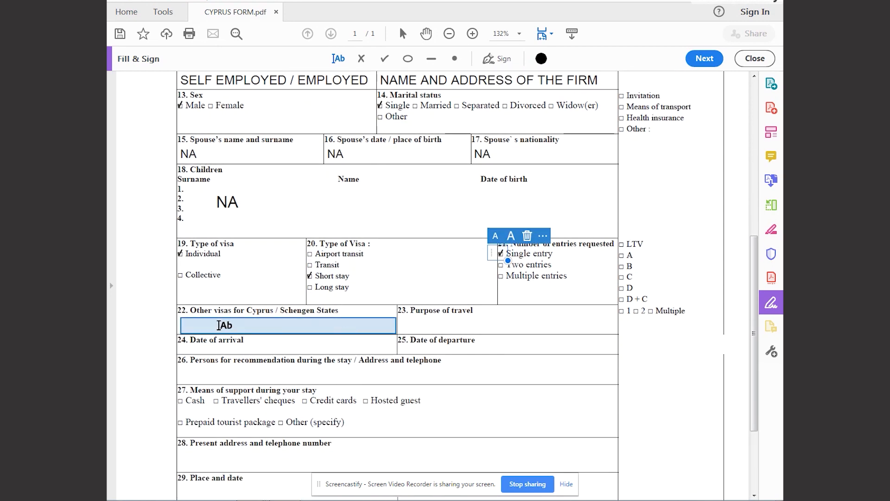
left_click(219, 325)
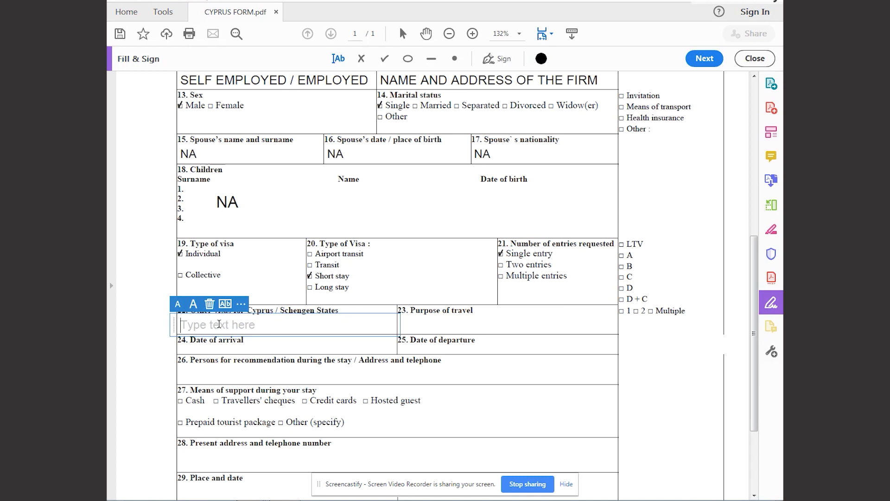
type("NA")
left_click(406, 327)
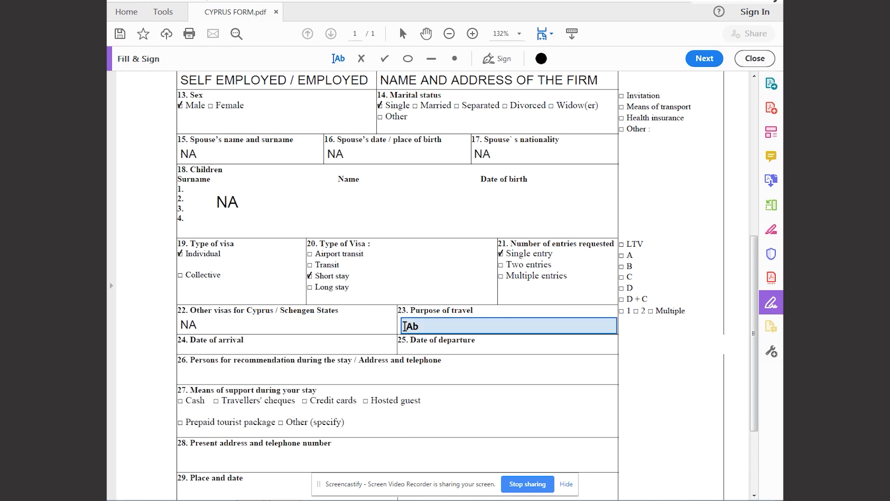
left_click(405, 326)
type("TOURISM")
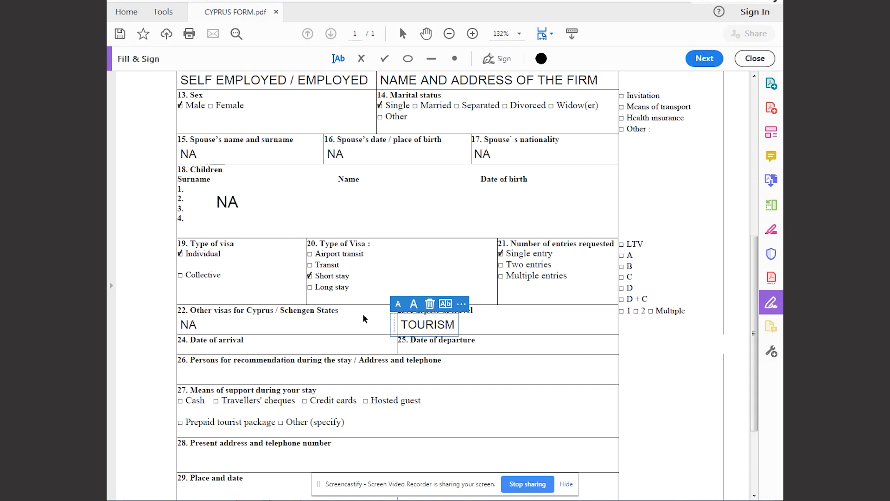
Enter 25-02-2020 as the date of arrival in field 24 and 05-03-2020 as the date of departure in field 25.
left_click(201, 349)
left_click(200, 349)
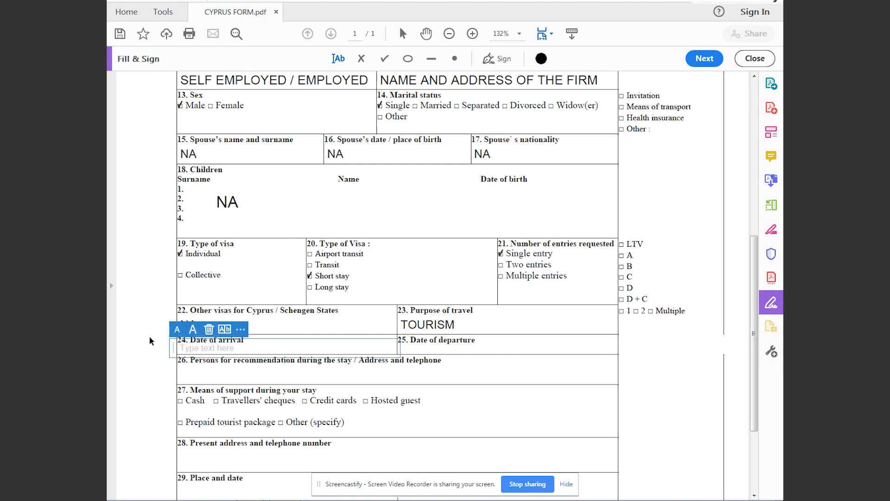
type("25-02")
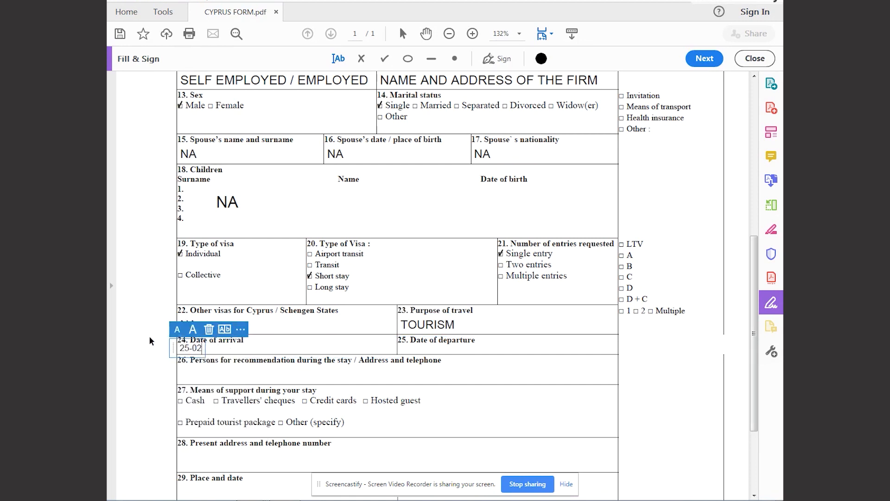
type("-2020")
left_click(402, 348)
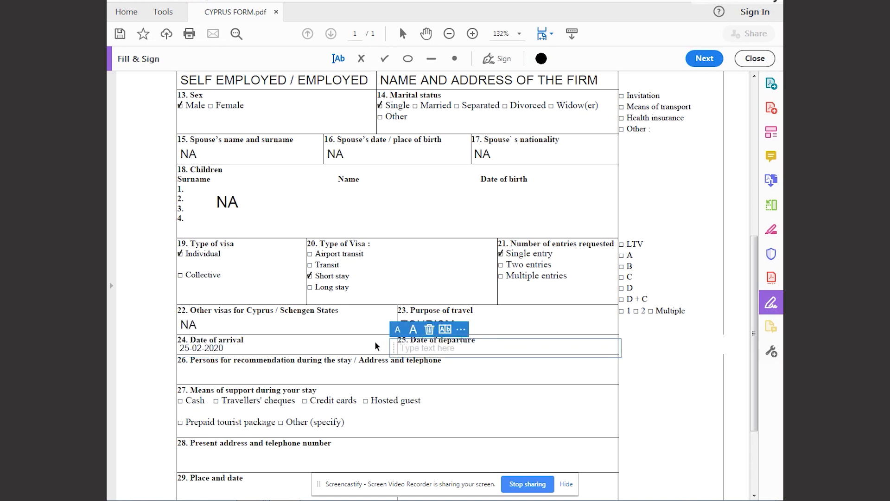
type("05-03-2020")
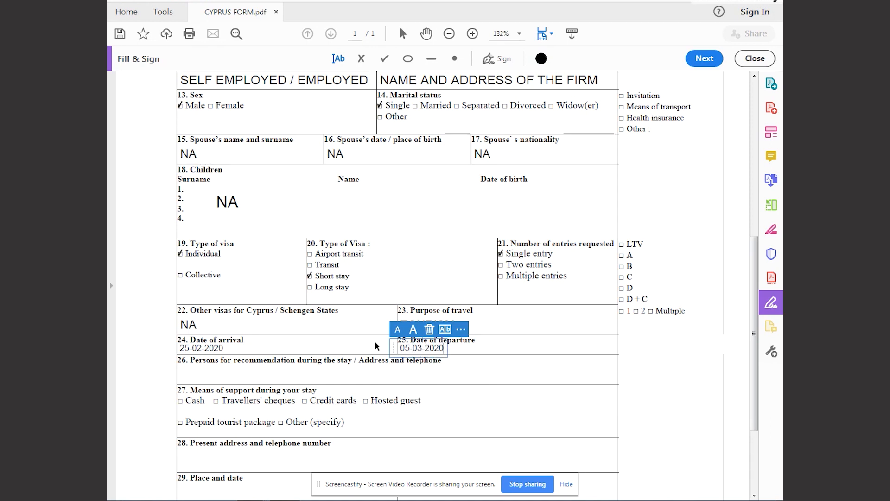
Enter NAME OF THE HOTEL AND FULL ADDRESS OF THE HOTEL in field 26 for persons for recommendation during the stay.
left_click(188, 378)
left_click(190, 378)
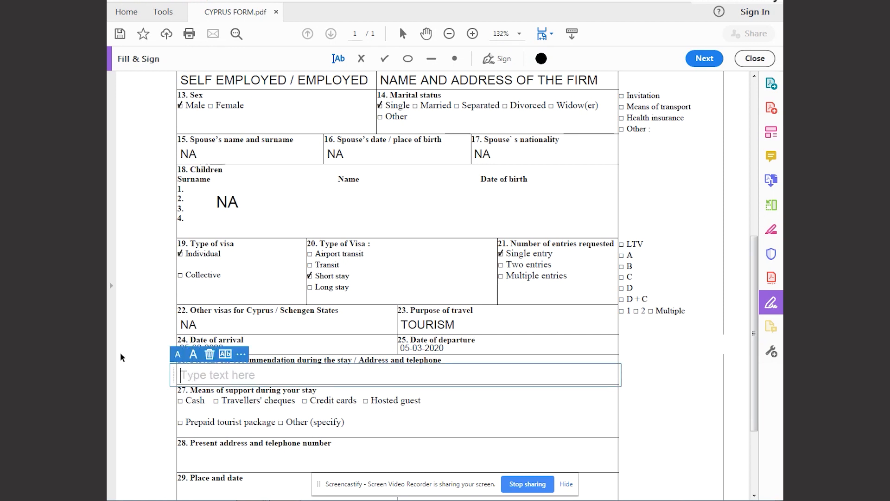
type("AM")
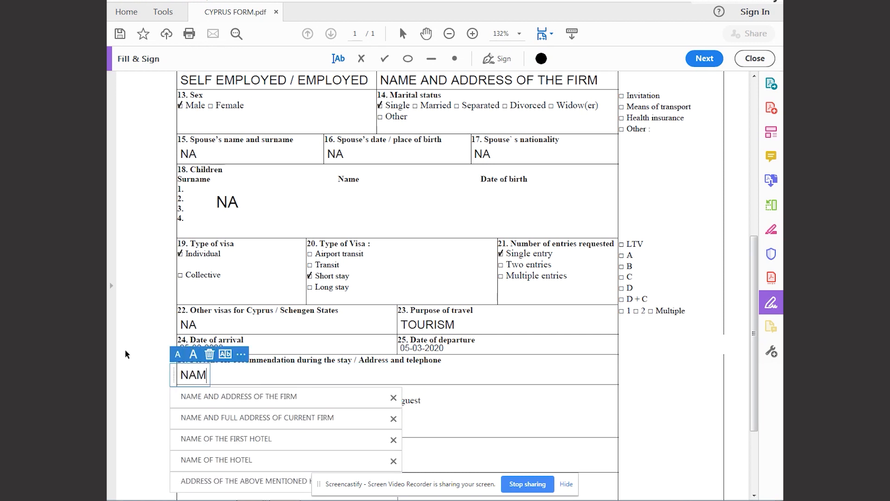
type("E OF THE HOTEL AND FU")
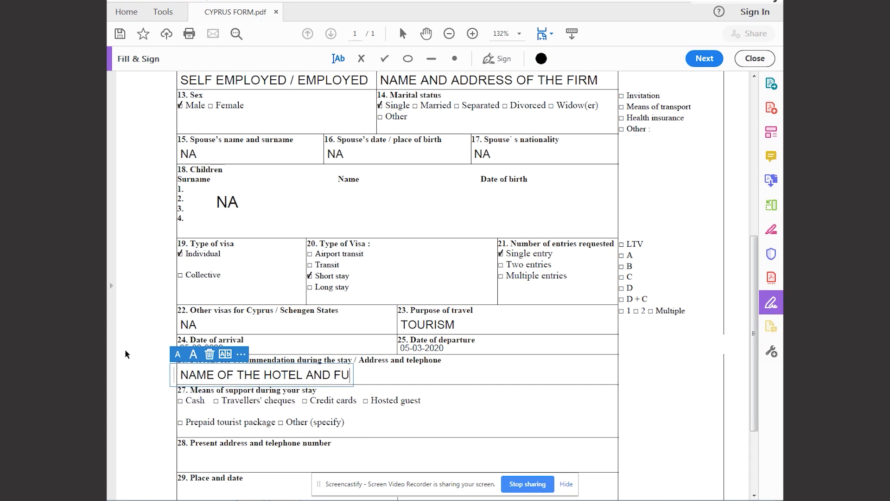
type("LL ADDRE")
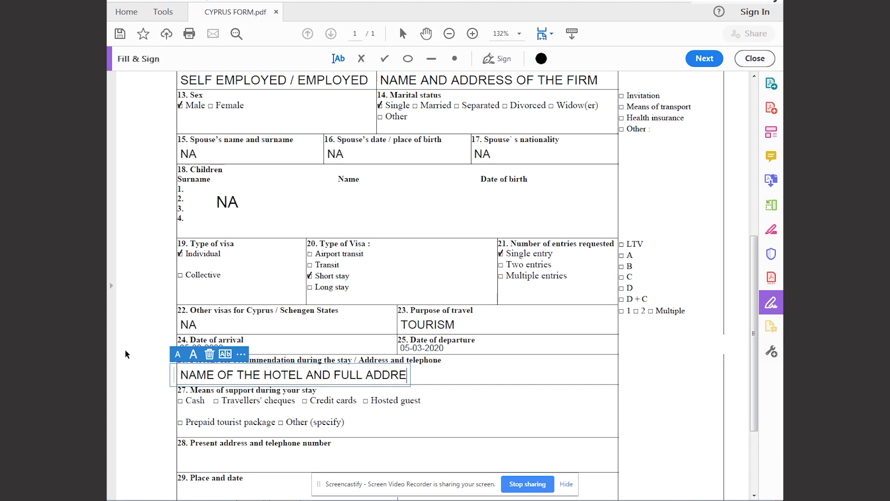
type("SS OF THE")
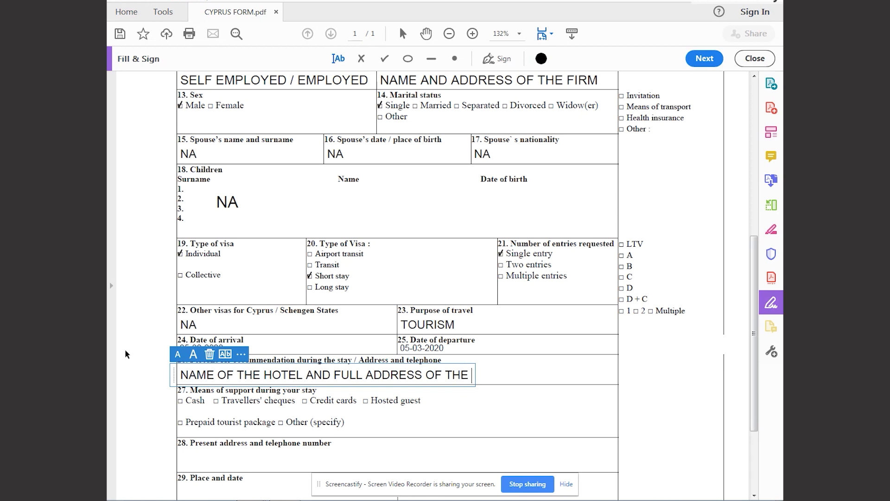
type(" HOTEL")
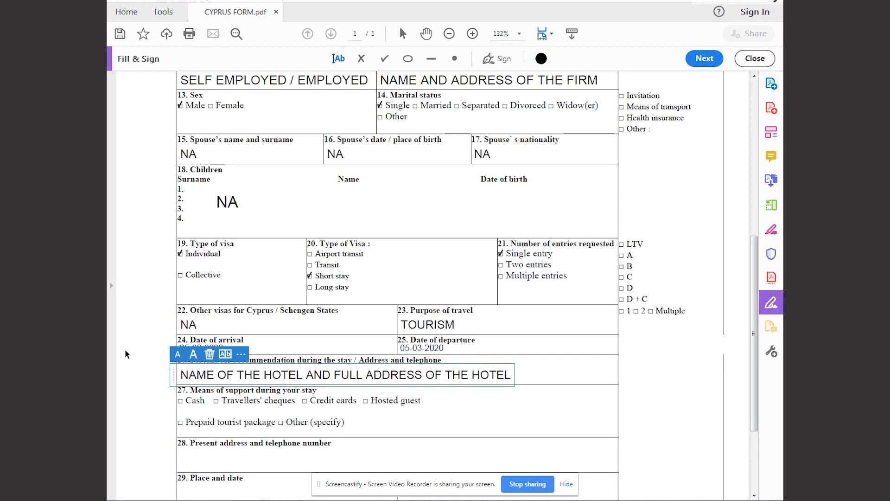
Tick Cash, Travellers' cheques and Prepaid tourist package as the means of support in field 27.
left_click(179, 399)
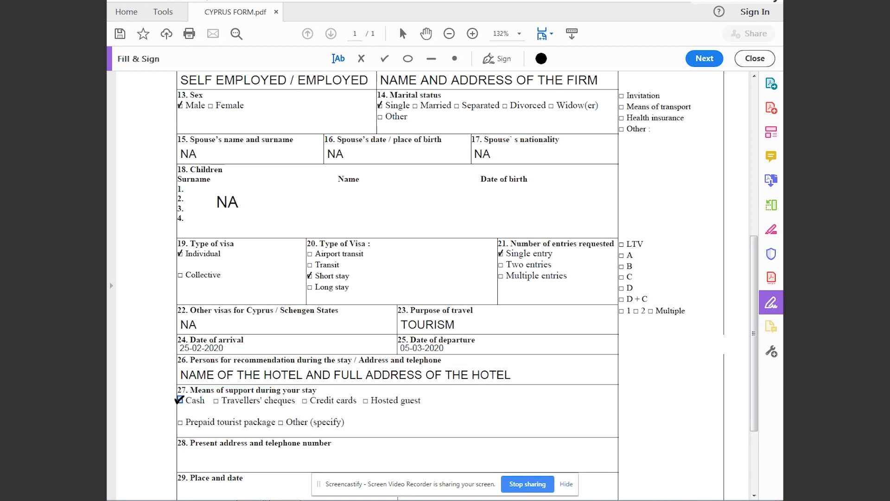
left_click(215, 400)
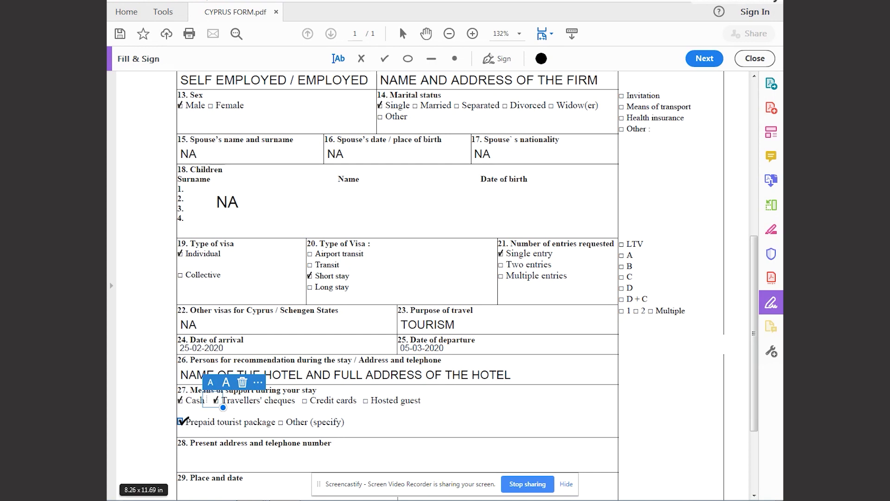
left_click(180, 421)
Enter APPLICANT HOME ADDRESS AND CONTACT NUMBER in field 28 for present address and telephone number.
scroll(231, 420, "down", 3)
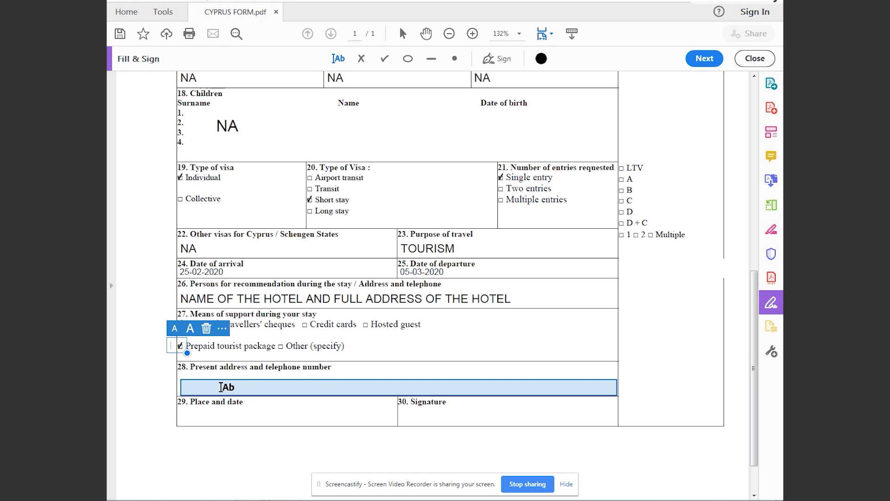
left_click(221, 387)
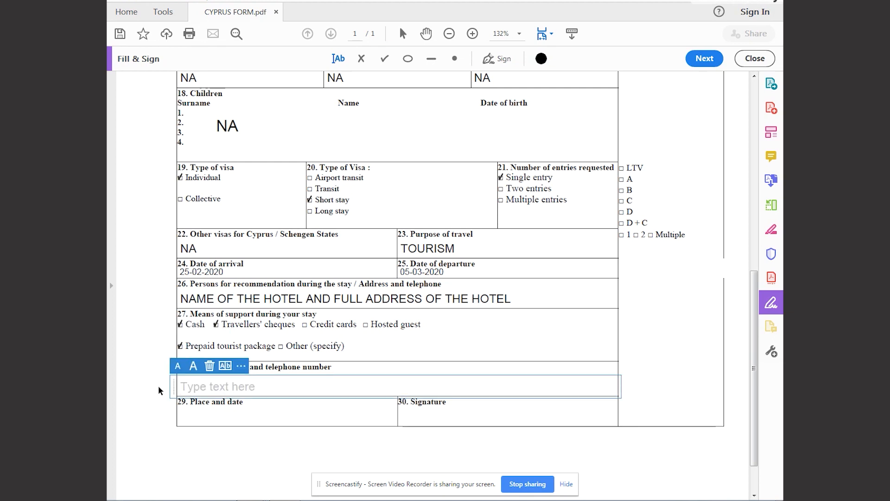
type("APPLICA")
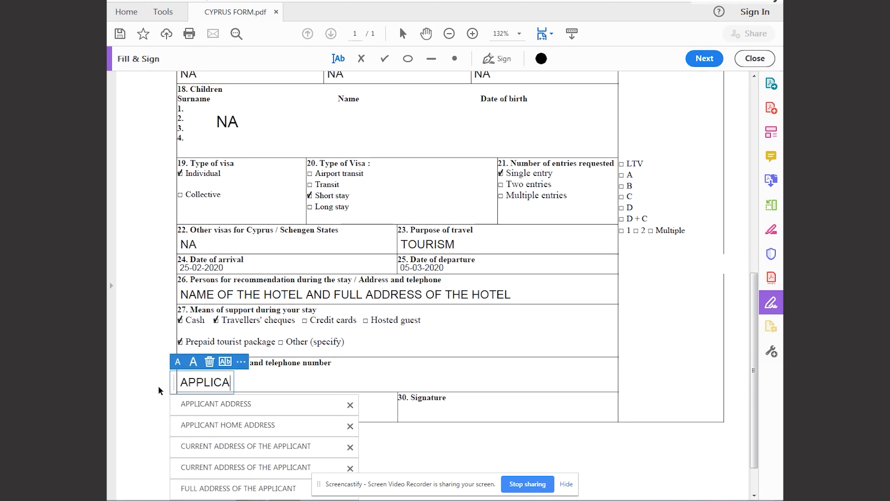
type("NT ")
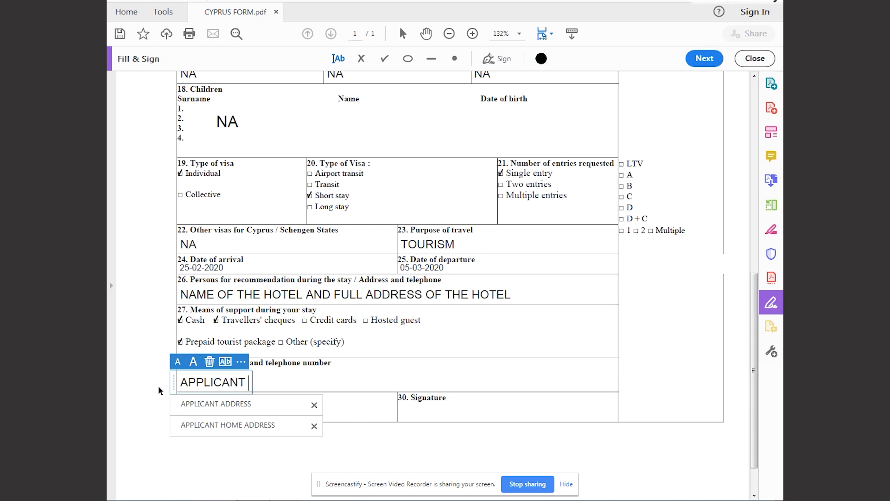
type("HOME A")
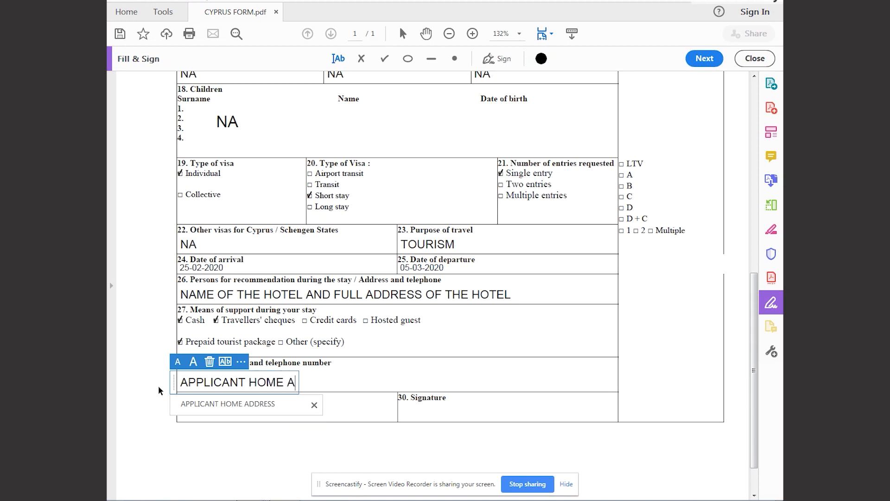
type("DDRESS AND")
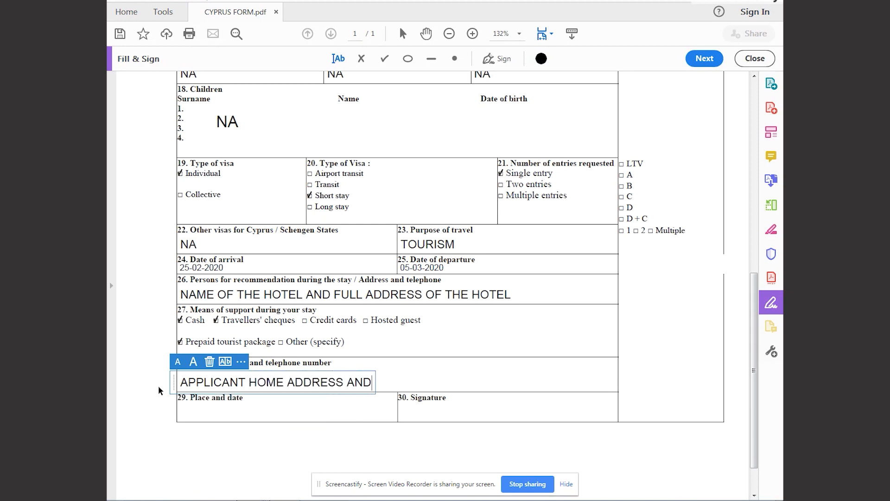
type(" CONTACT ")
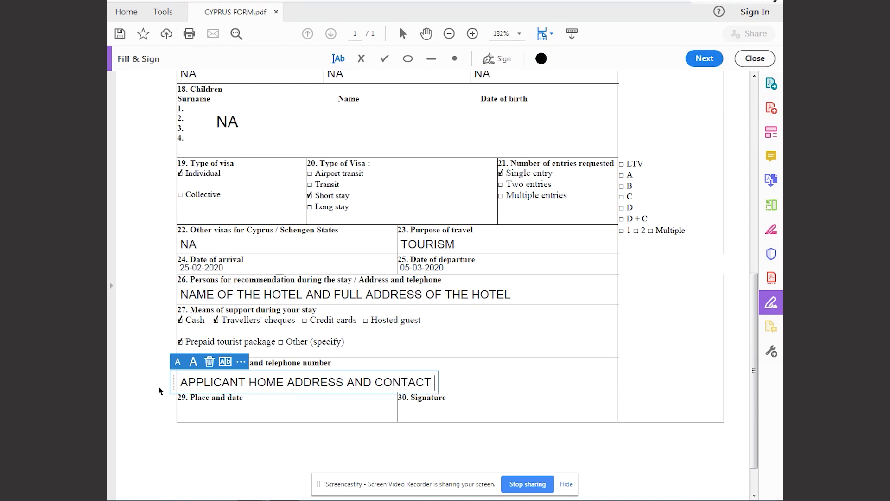
type("NUMBER")
Enter DELHI and 15.01.2020 in field 29 as the place and date.
left_click(172, 410)
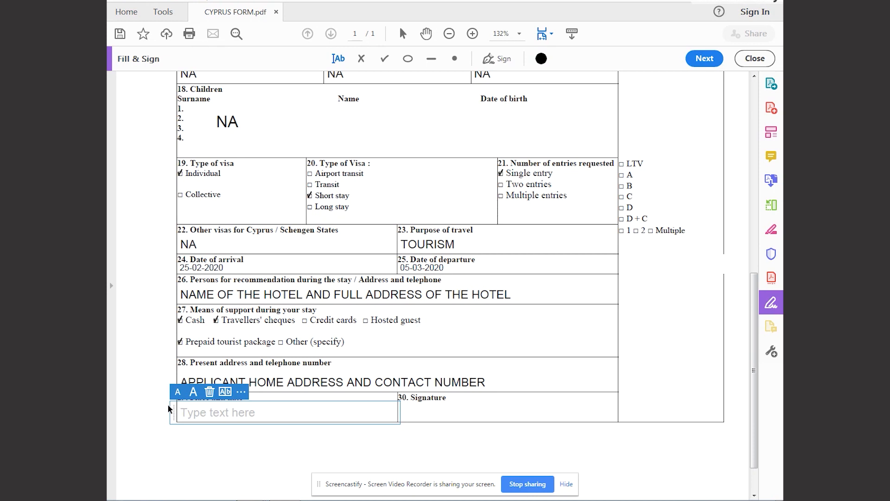
type("DE")
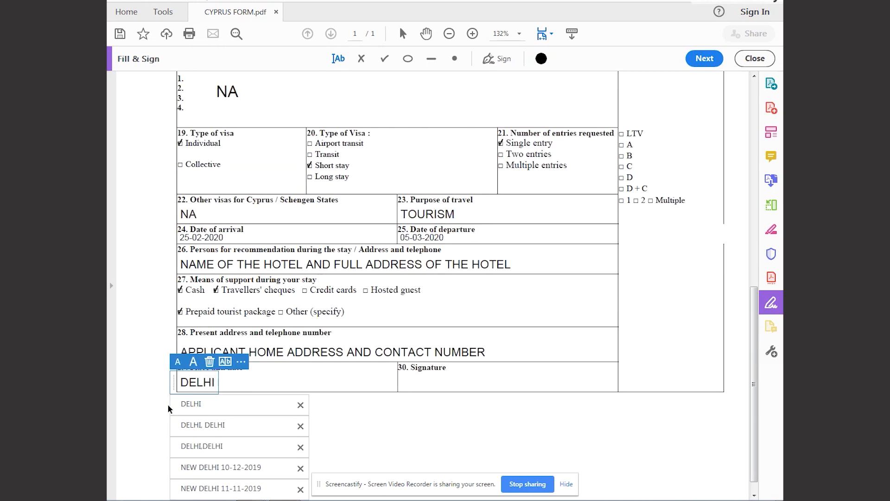
type("LHI")
key("Escape")
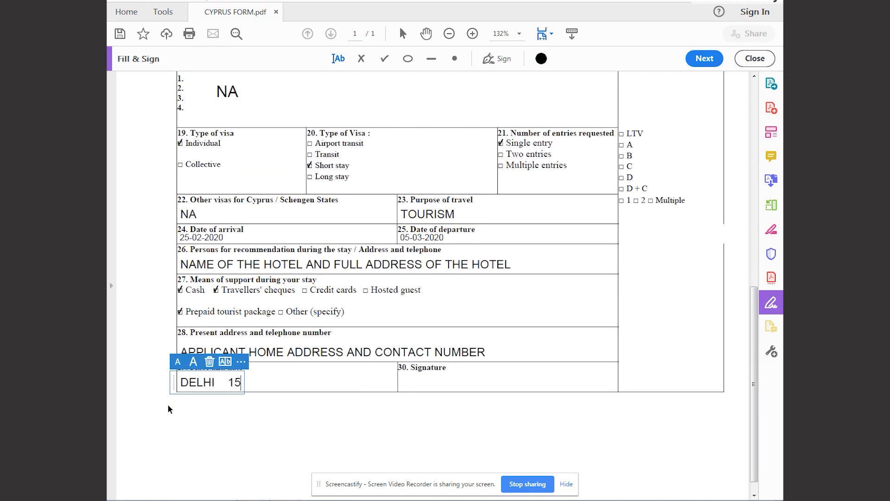
type(".01.2020")
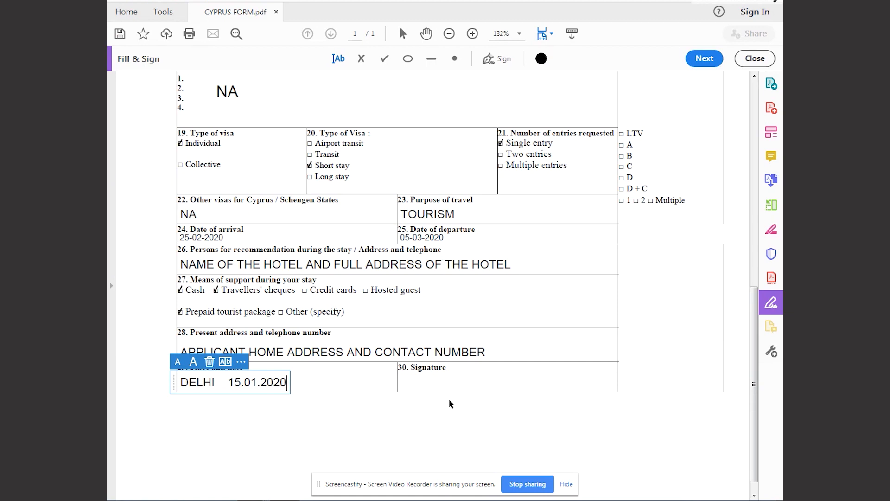
Start saving the completed visa form as a new file.
left_click(114, 6)
left_click(155, 76)
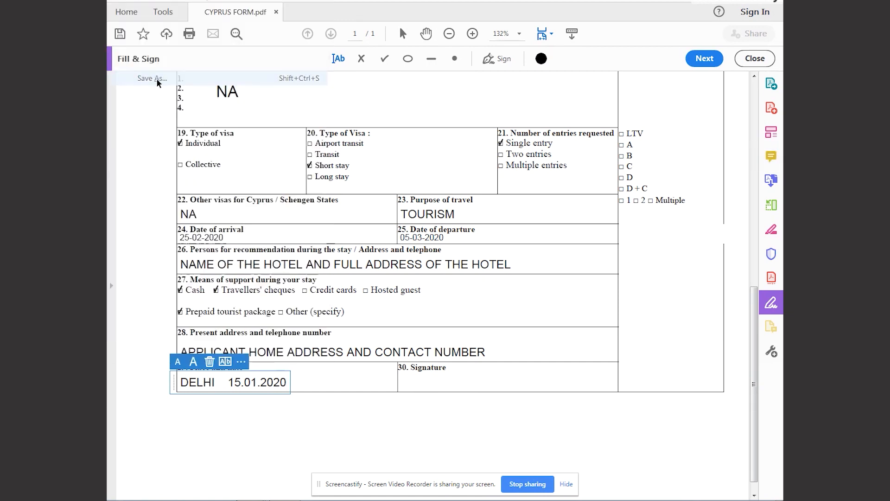